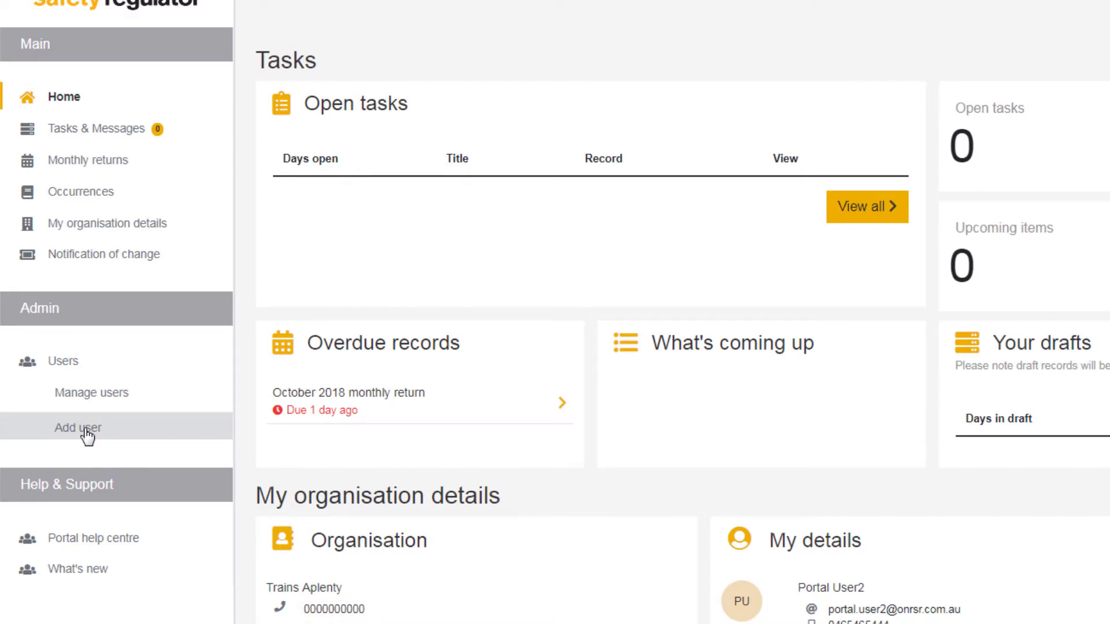
Open Admin > Add user, pick an existing contact, then start a blank new-contact form instead
left_click(85, 429)
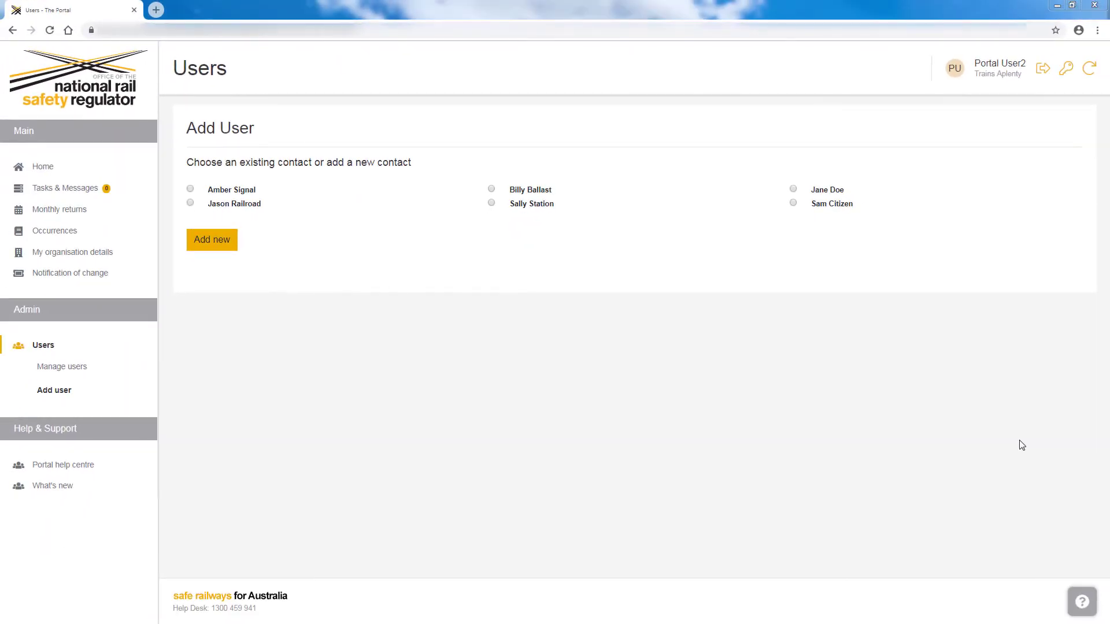
left_click(794, 190)
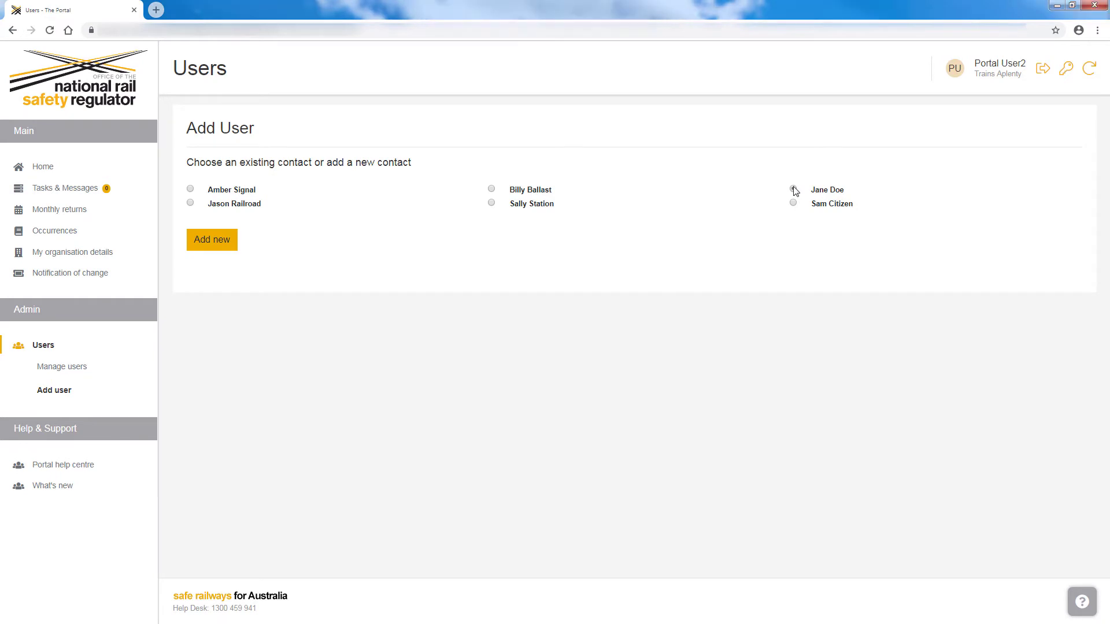
scroll(1038, 355, "down", 2)
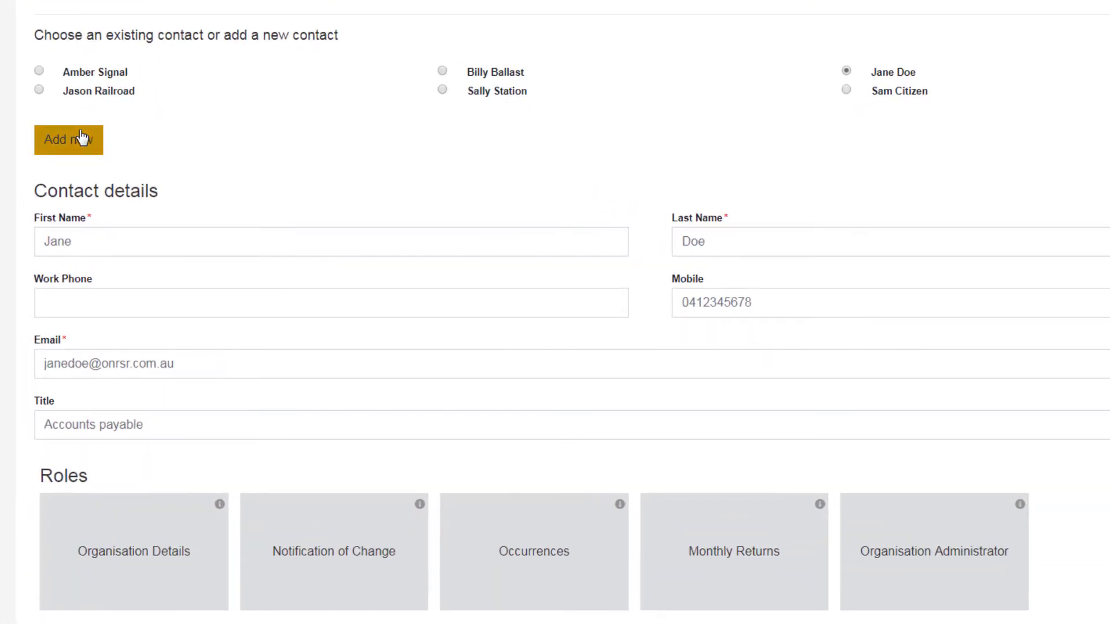
left_click(83, 137)
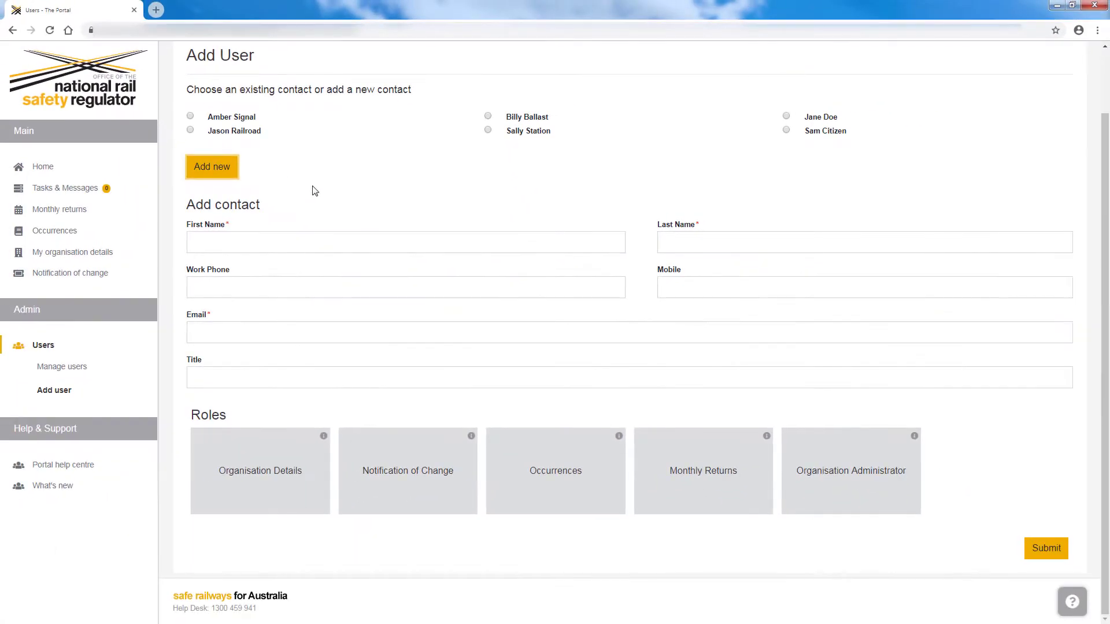
Enter first name 'Portal', last name 'User10', plus the user's mobile number and e-mail address
left_click(322, 240)
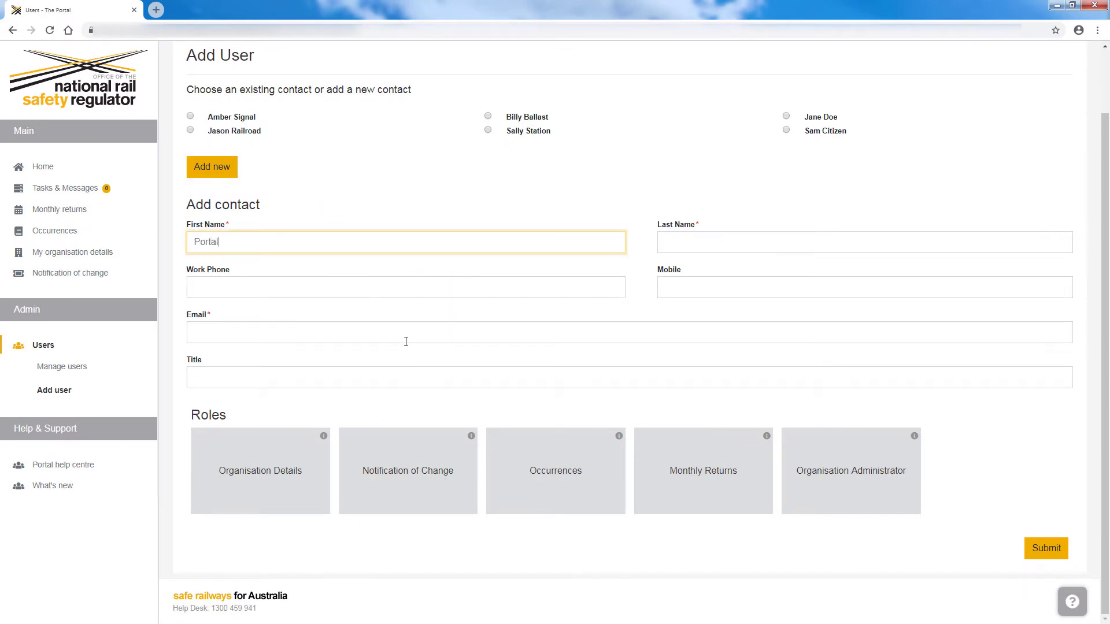
key("Tab")
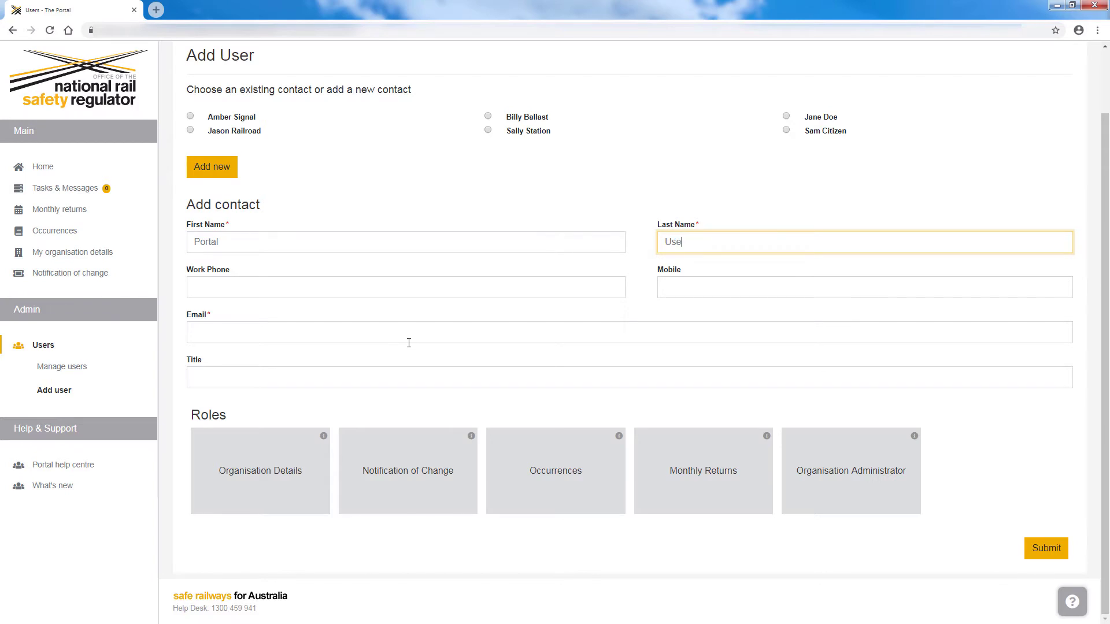
key("Tab")
key("Tab")
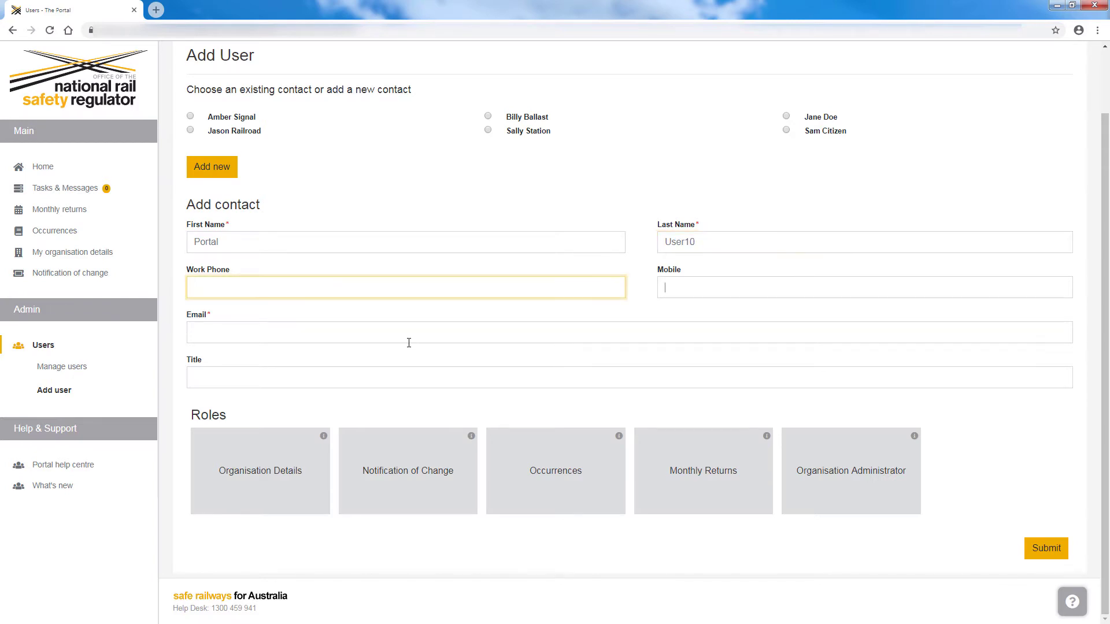
key("Tab")
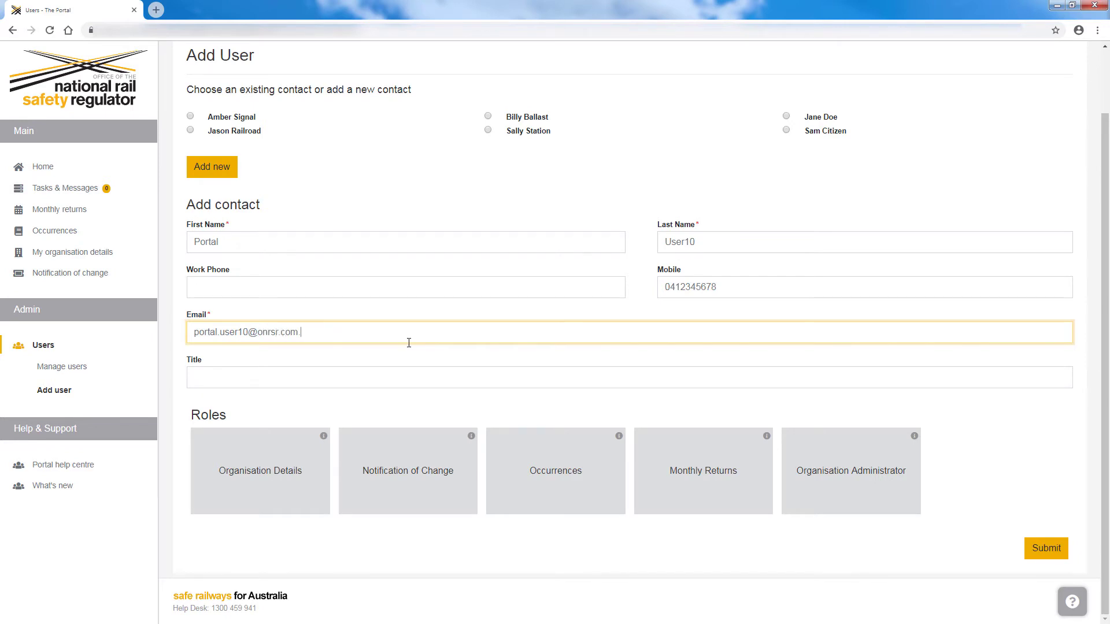
Assign the Monthly Returns and Occurrences roles to the new user
left_click(1000, 437)
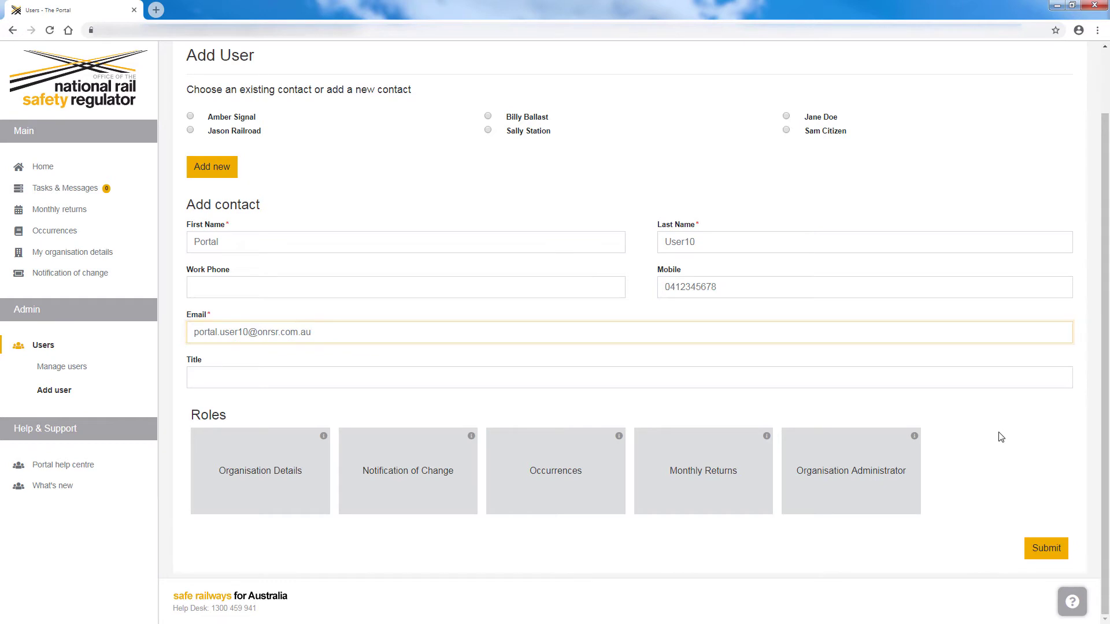
left_click(719, 454)
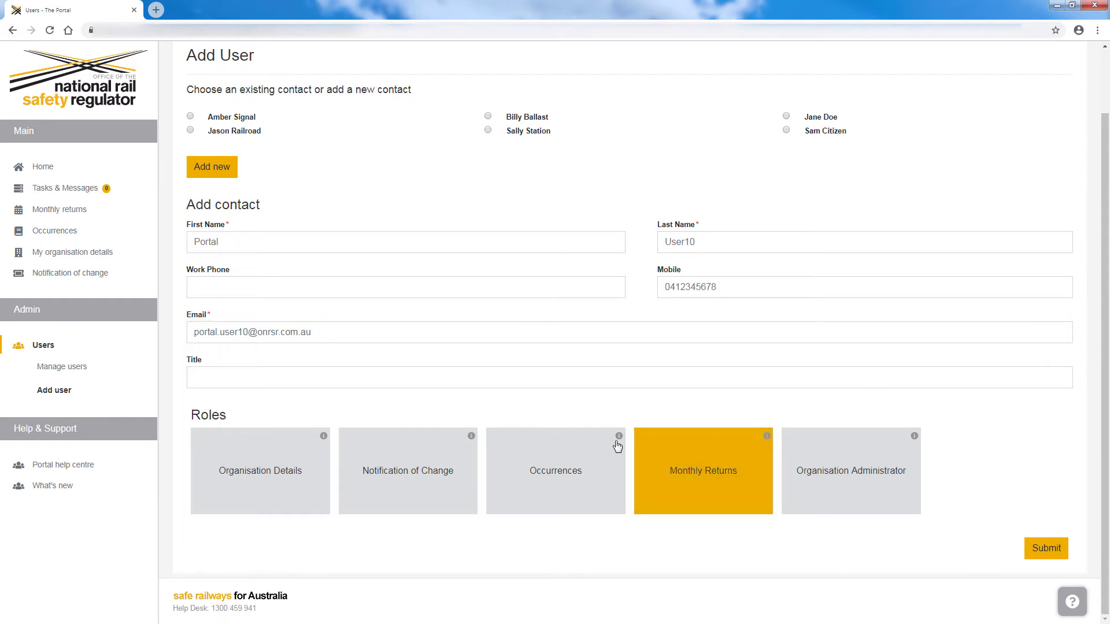
left_click(575, 465)
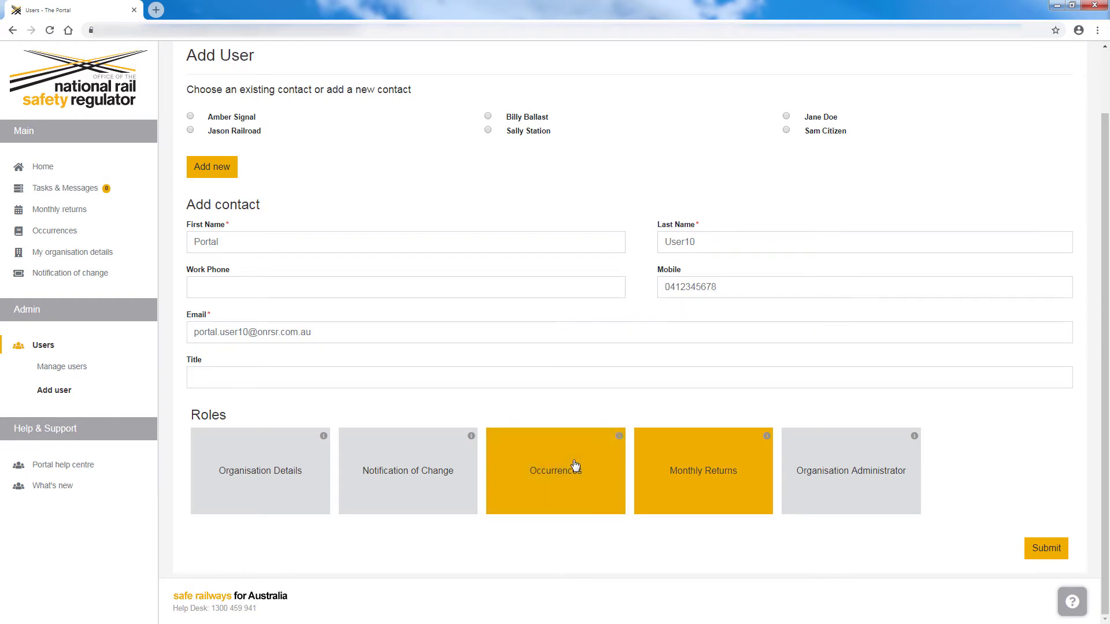
View the Notification of Change role description, then close it
left_click(467, 459)
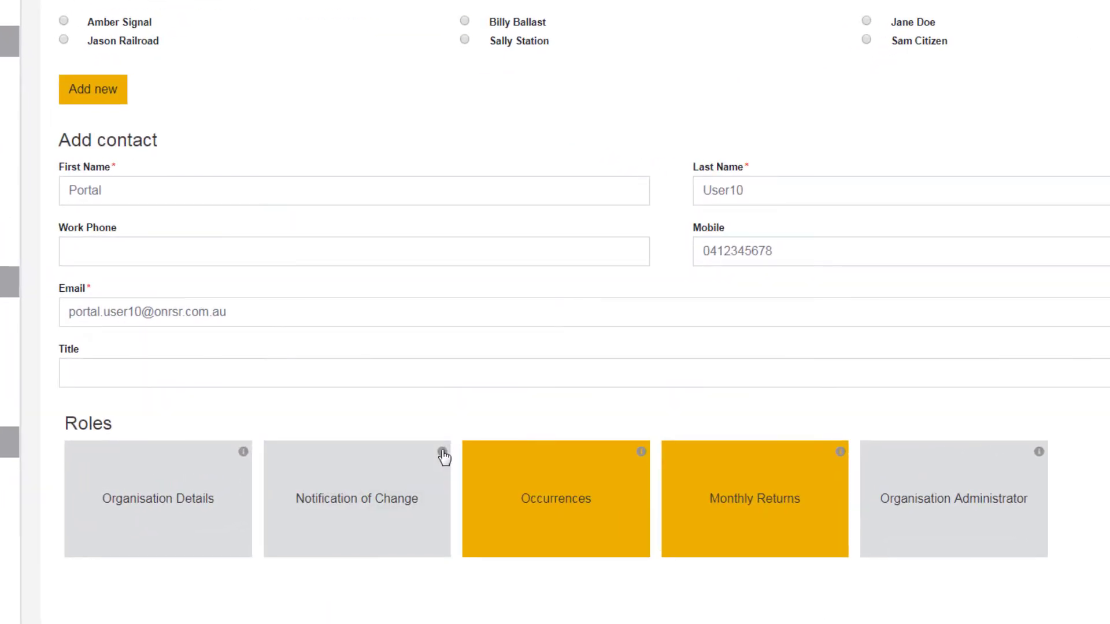
left_click(442, 454)
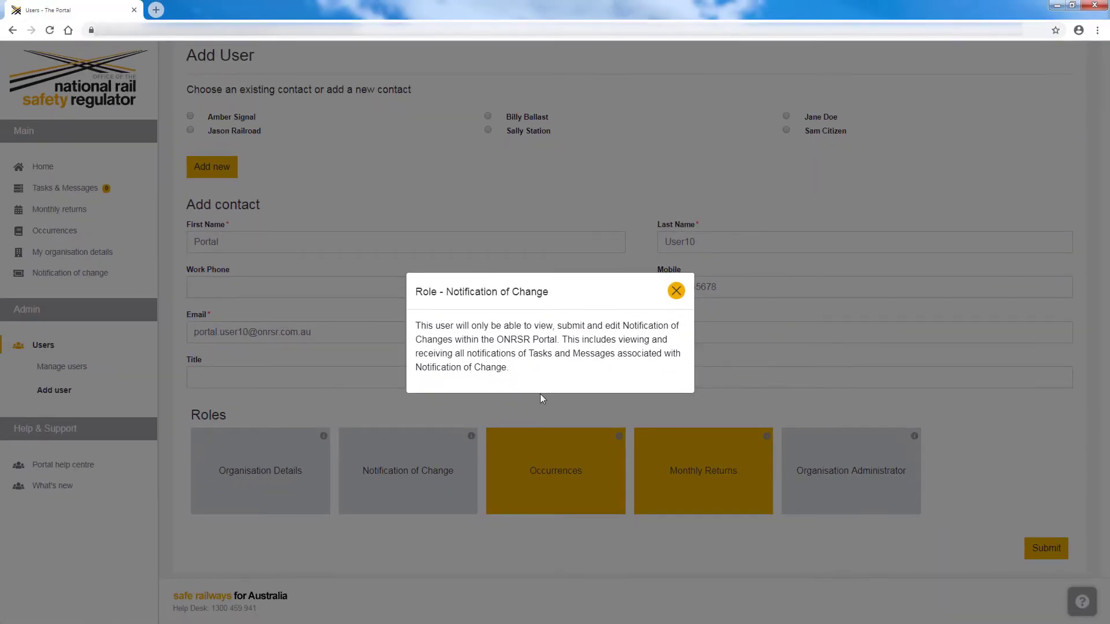
left_click(681, 291)
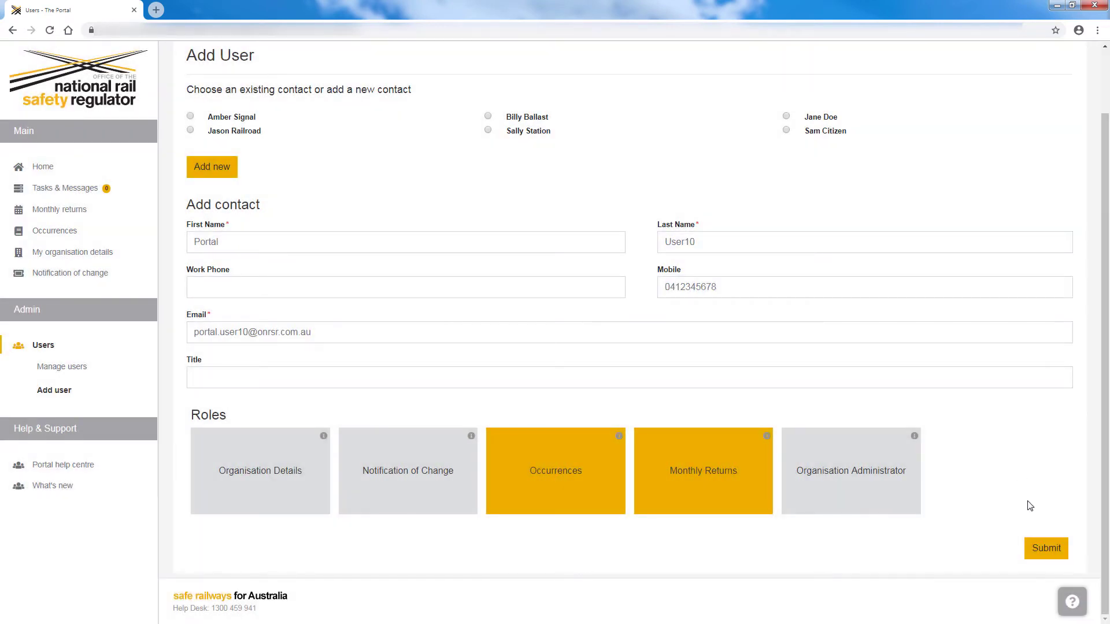
Submit the Add User form to create Portal User10's account
left_click(1047, 549)
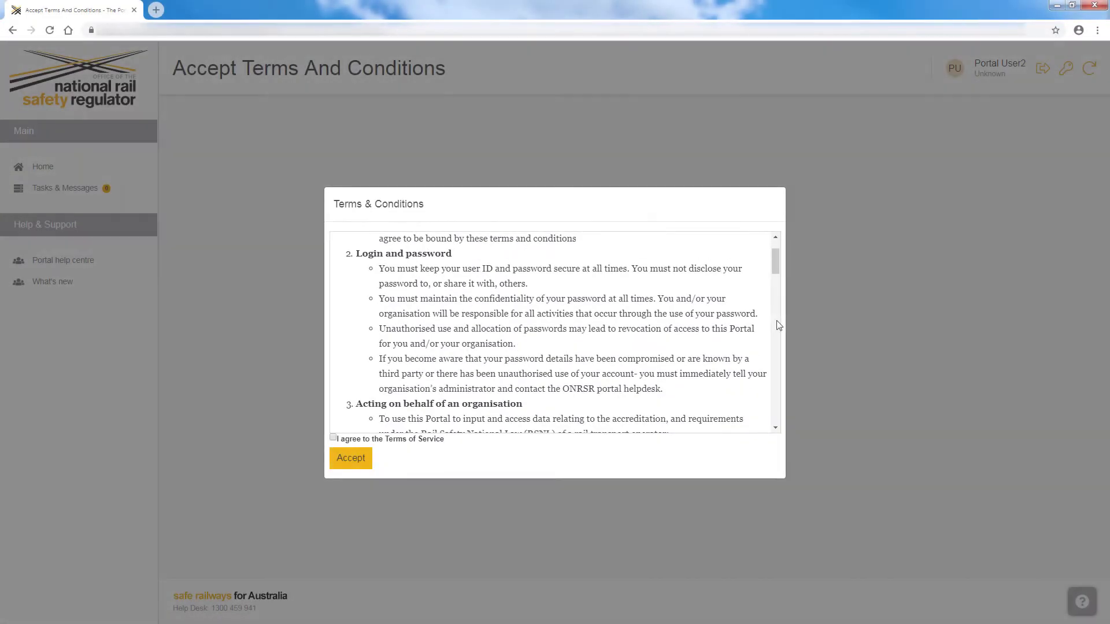
Read to the end of the Terms & Conditions, tick agreement to the Terms of Service, and accept
scroll(786, 324, "down", 3)
scroll(797, 327, "down", 10)
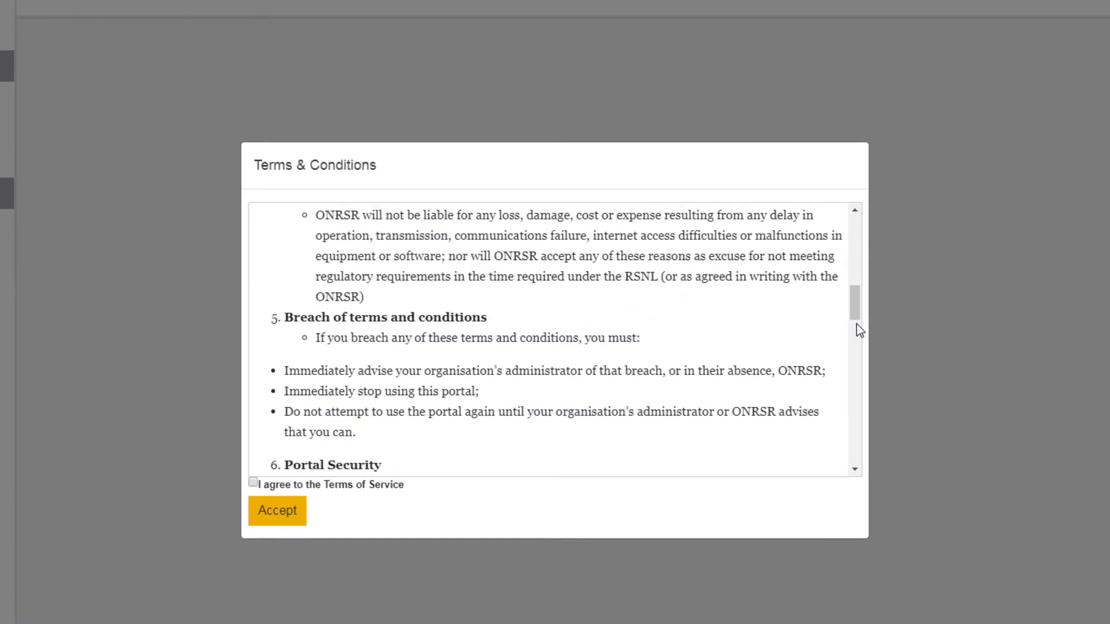
scroll(858, 329, "down", 12)
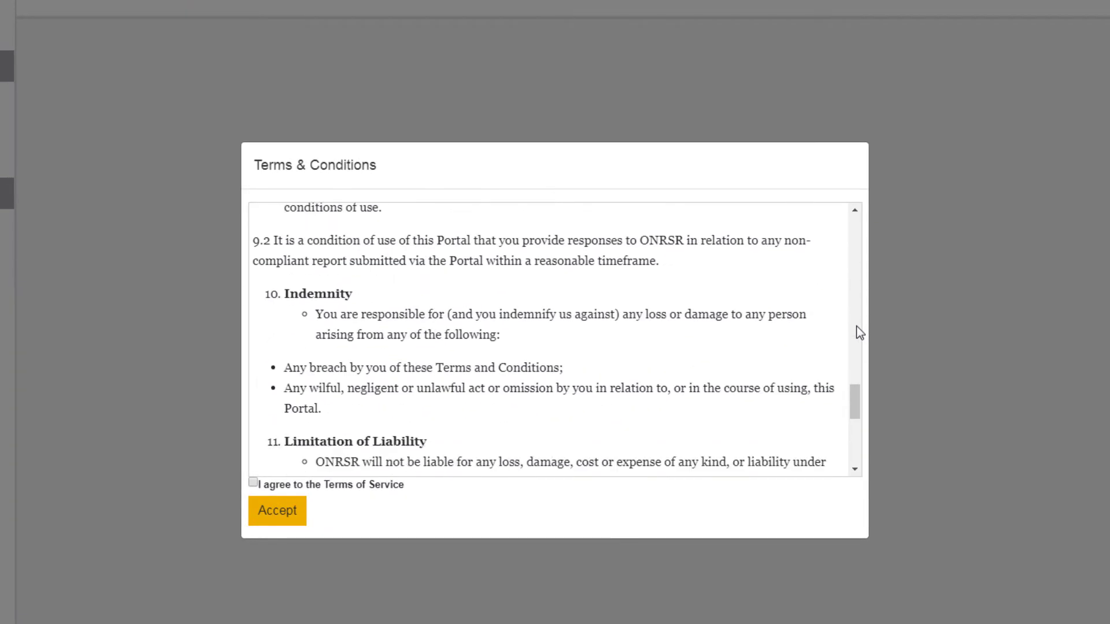
left_click(253, 482)
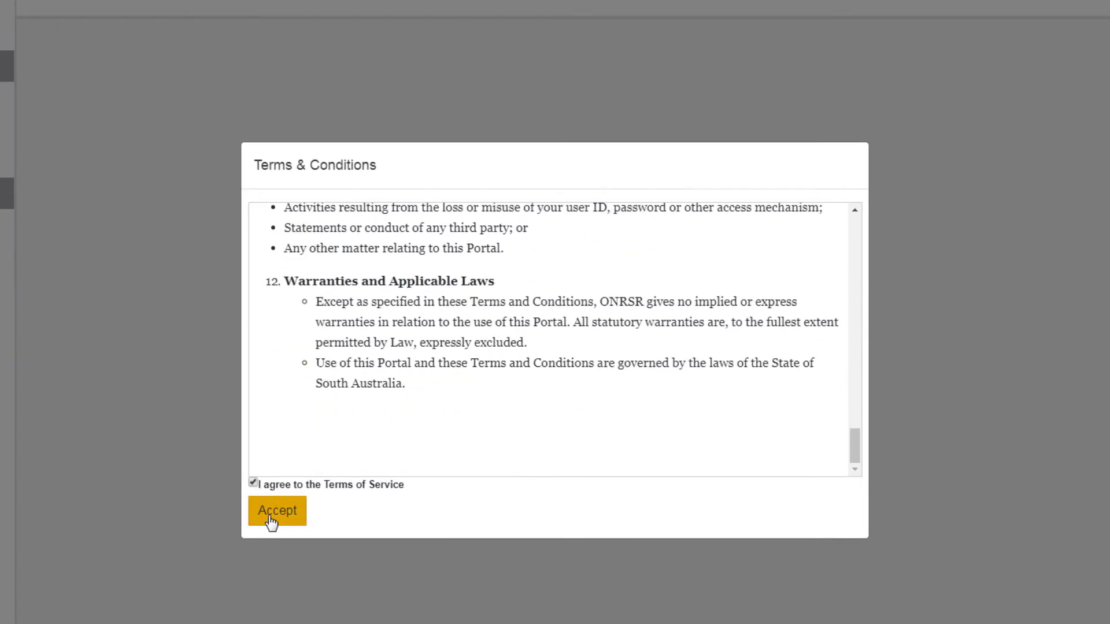
left_click(274, 516)
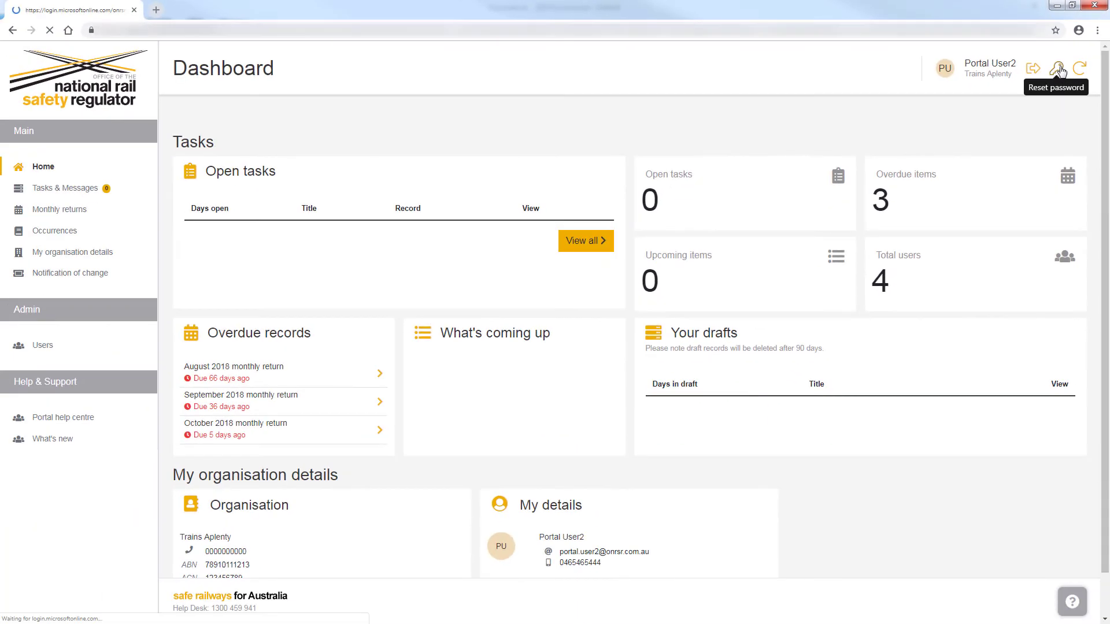
left_click(1010, 138)
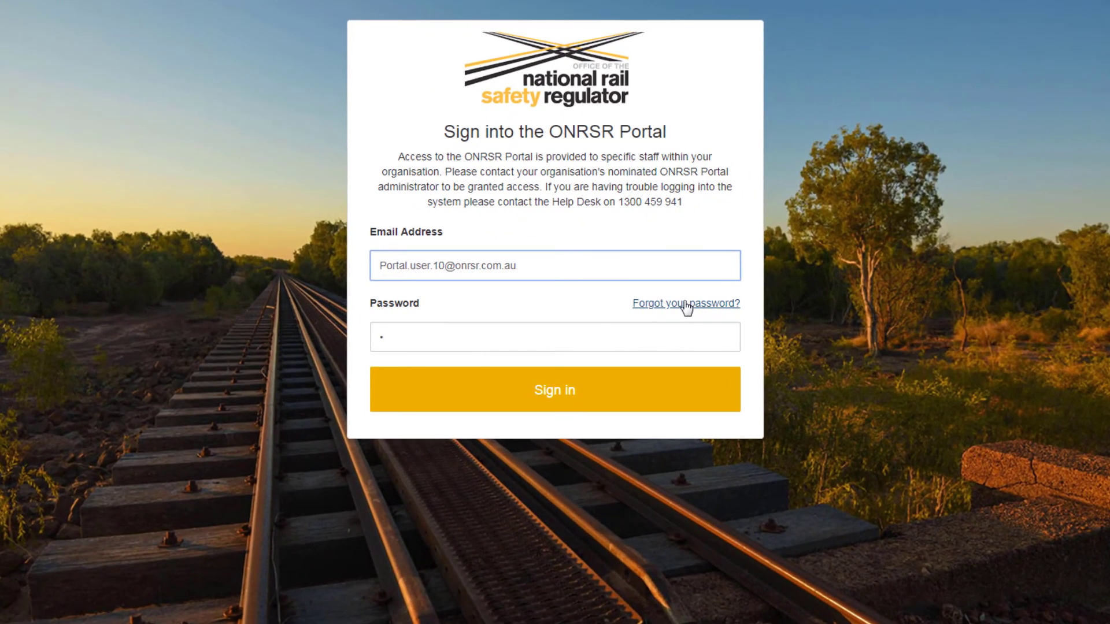
left_click(670, 308)
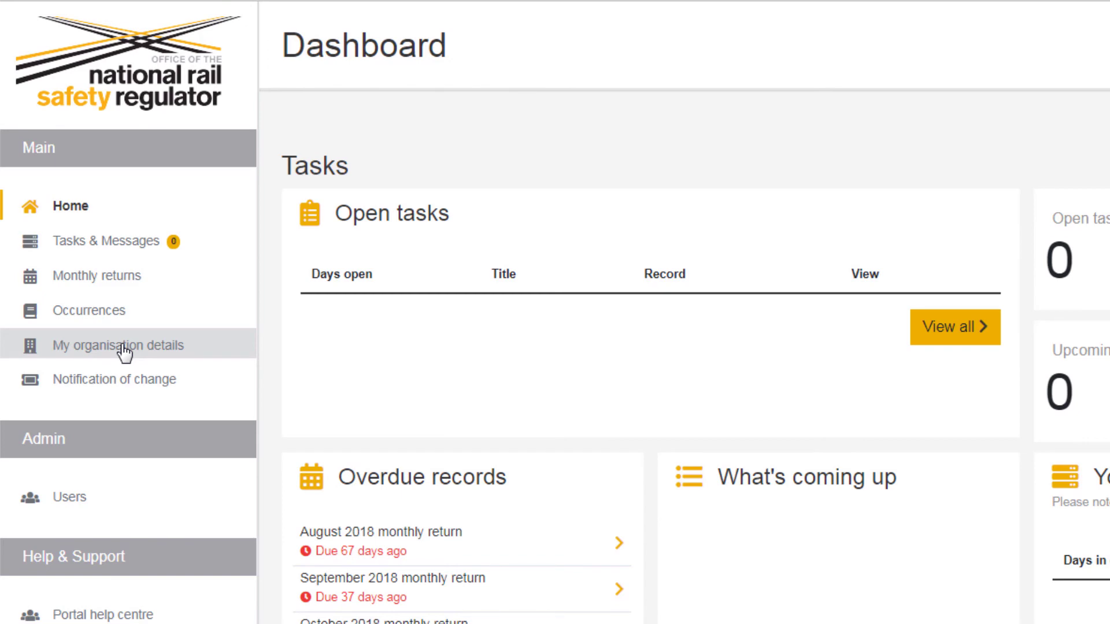
left_click(124, 349)
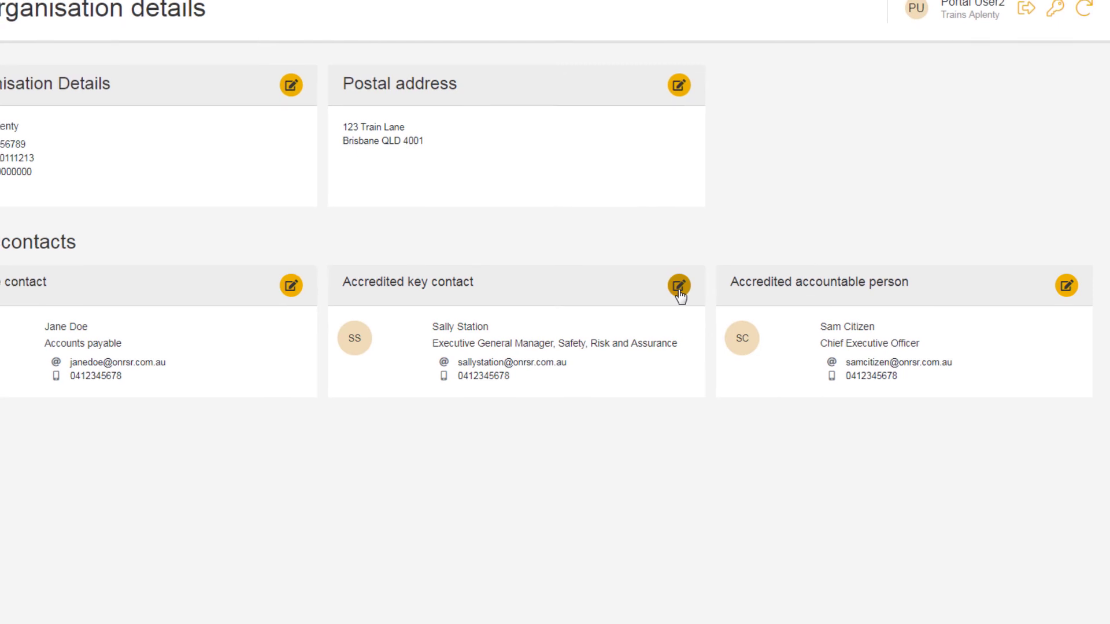
left_click(678, 287)
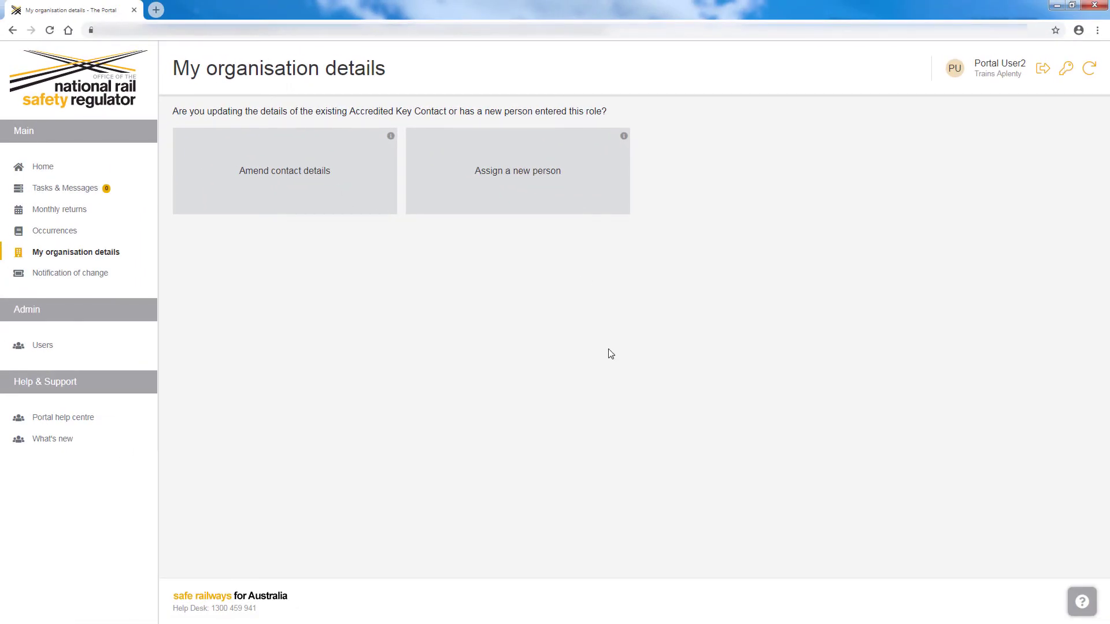
left_click(307, 189)
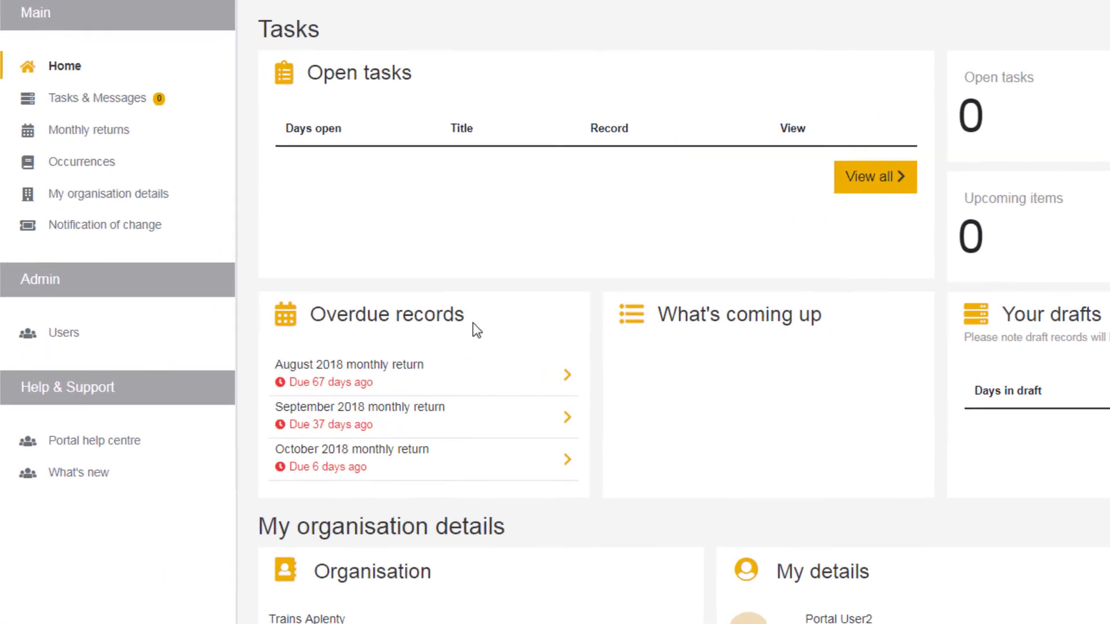
Go to Admin > Users > Manage users and edit Portal User3's card
left_click(74, 338)
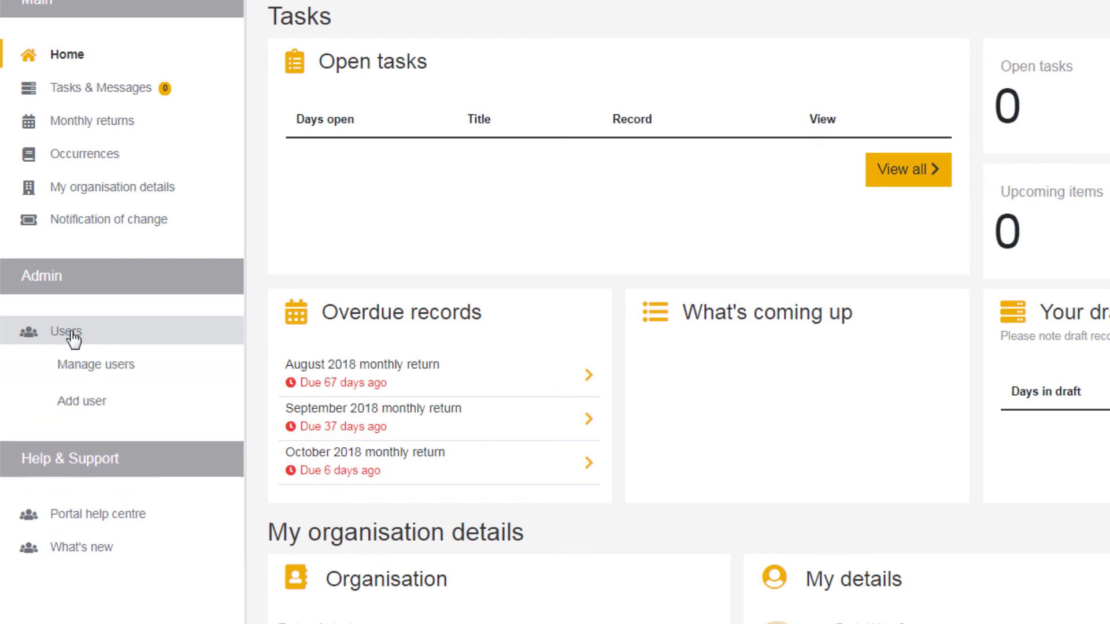
left_click(93, 365)
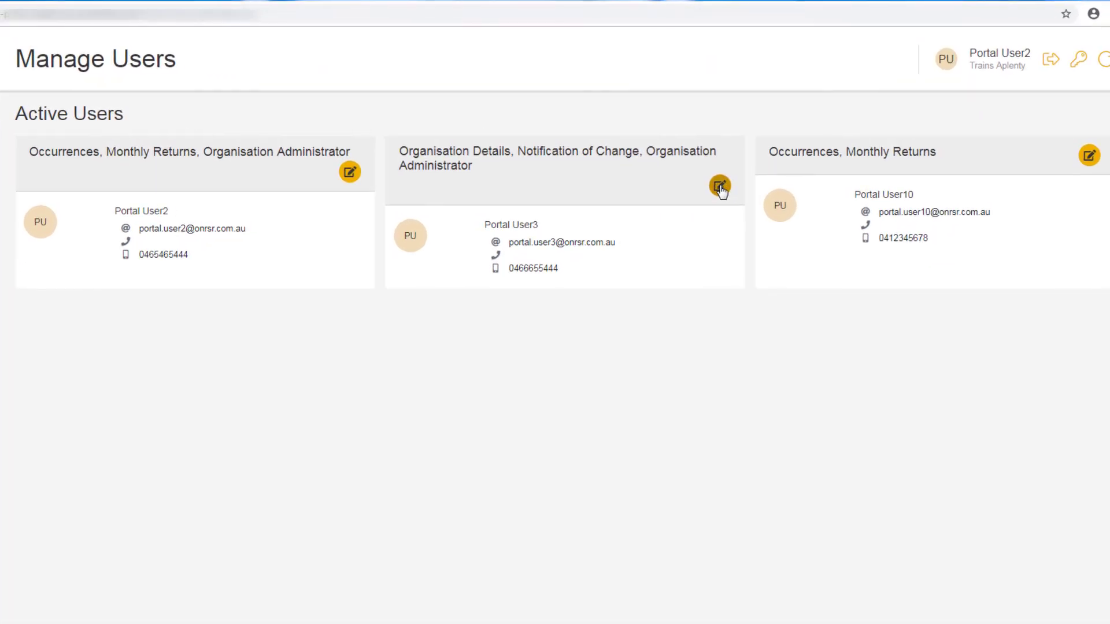
left_click(720, 187)
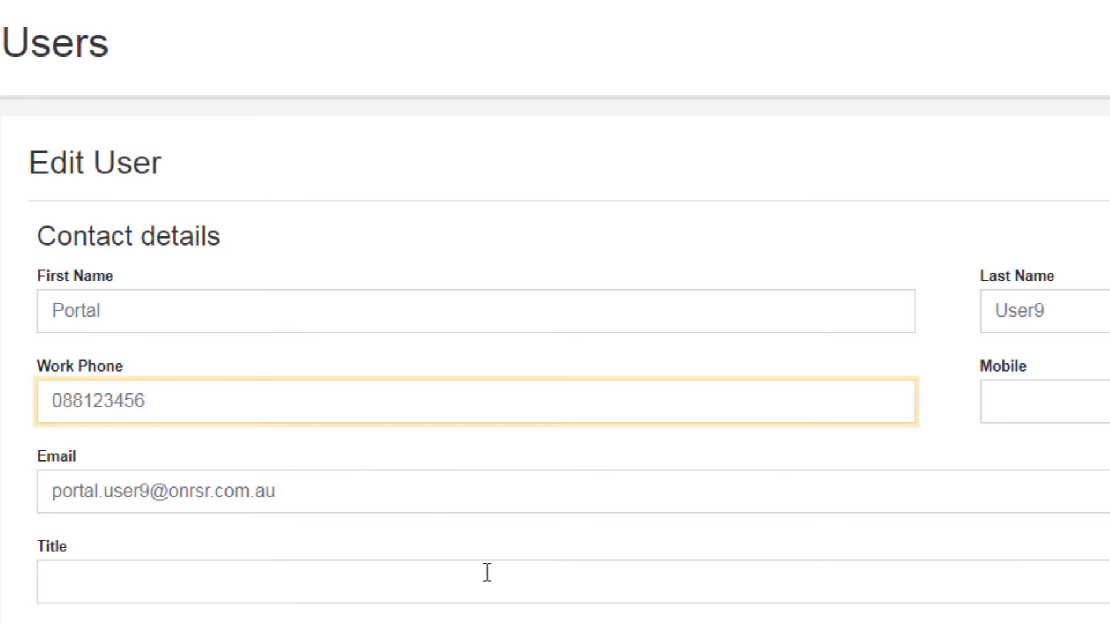
Change the work phone's last digit to 8, deselect Notification of Change, and save
key("BackSpace")
type("8")
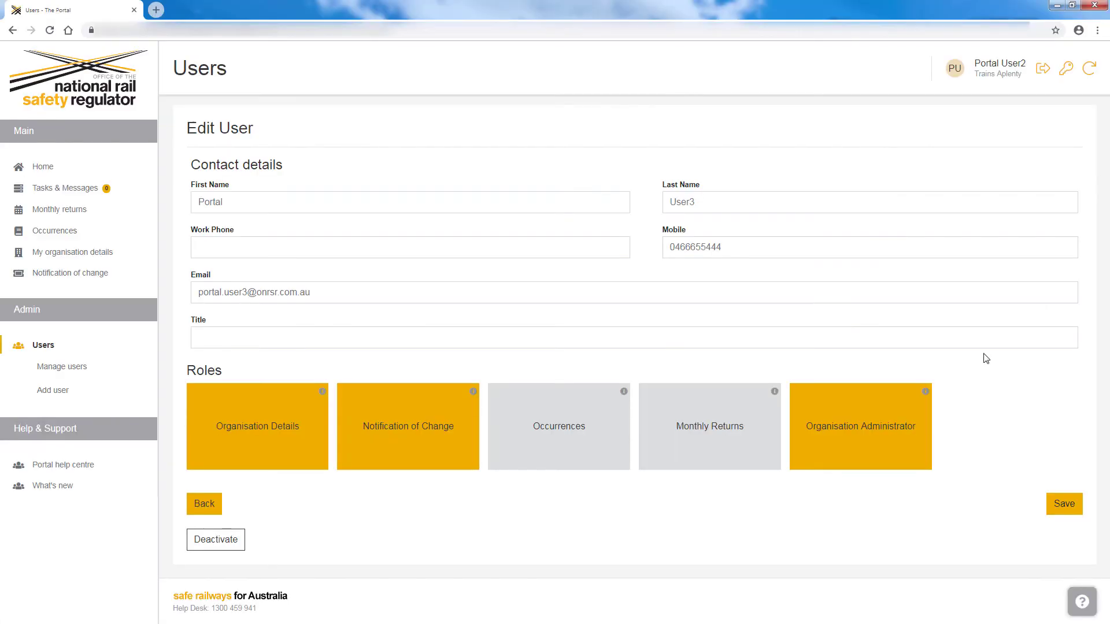
left_click(415, 454)
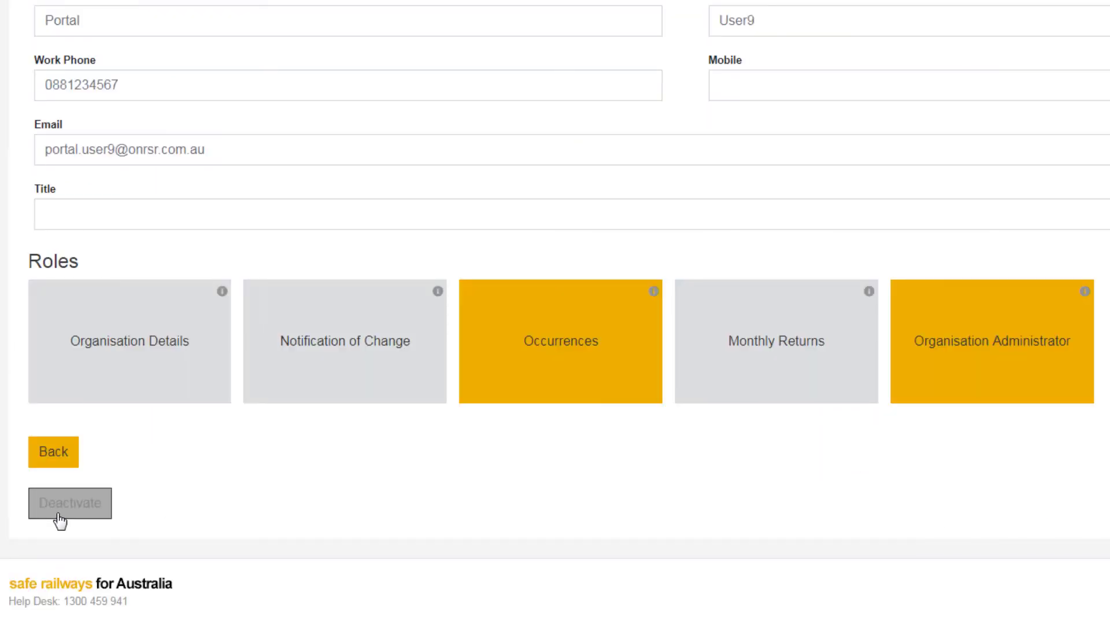
left_click(64, 506)
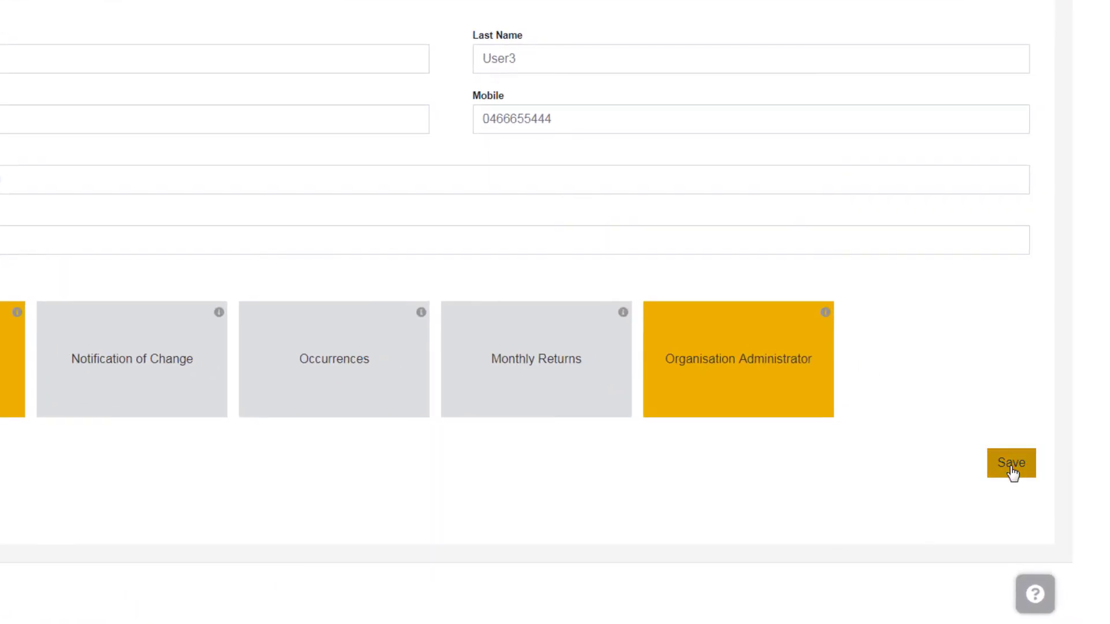
left_click(1012, 469)
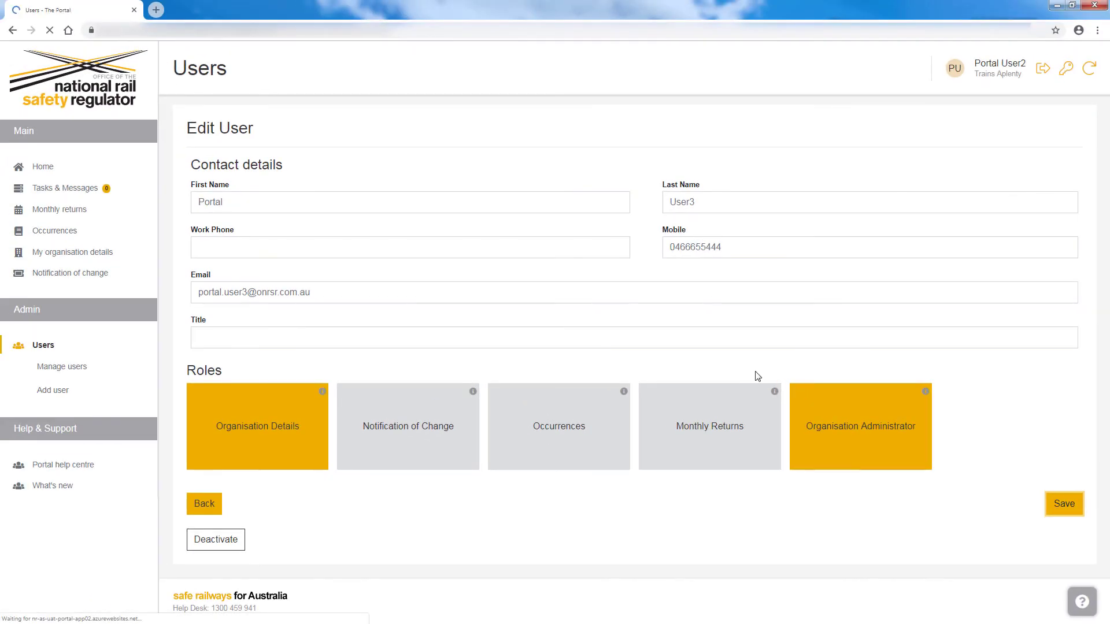